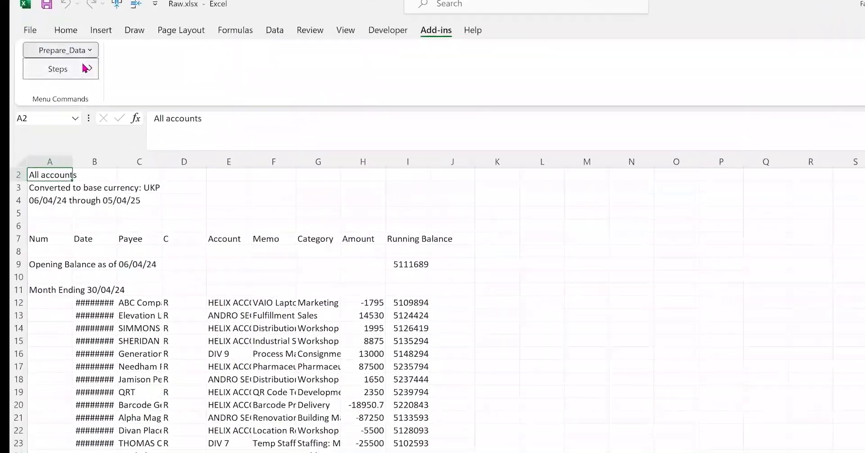
Run all Prepare_Data steps on the raw accounts data, confirming that the workbook and sheet are named Raw
mouse_move(84, 68)
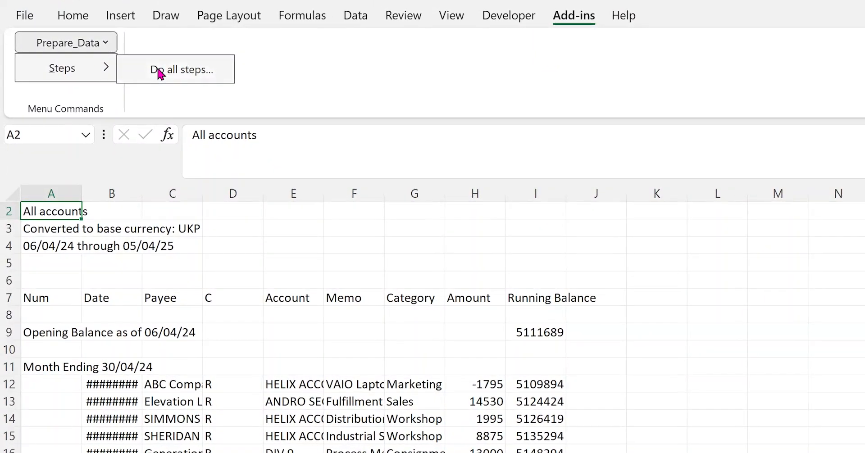
left_click(158, 71)
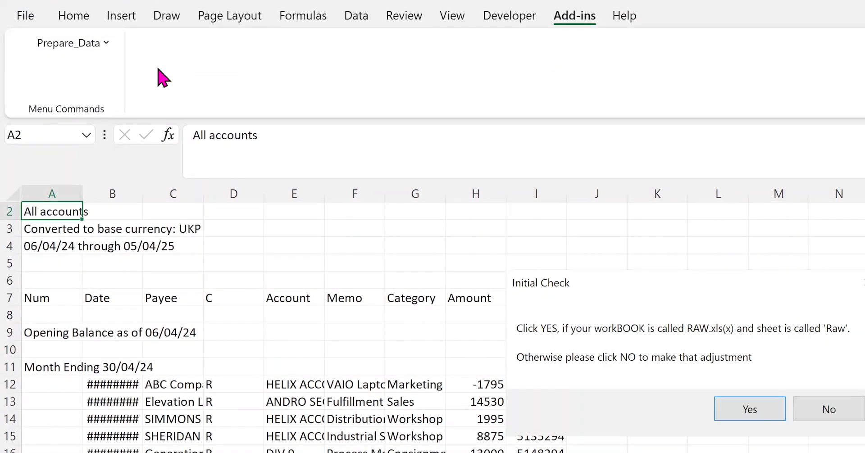
left_click(742, 410)
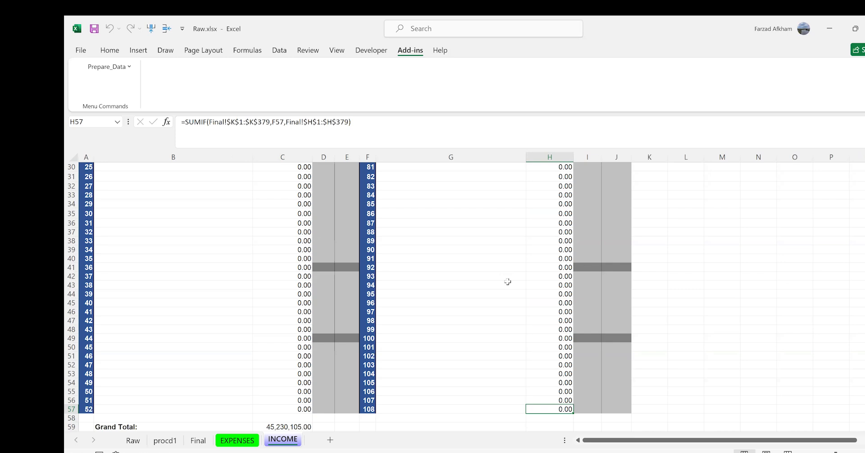
Examine the Final sheet's transactions by category, including the category subtotals and the Expenses and Income code columns
left_click(199, 440)
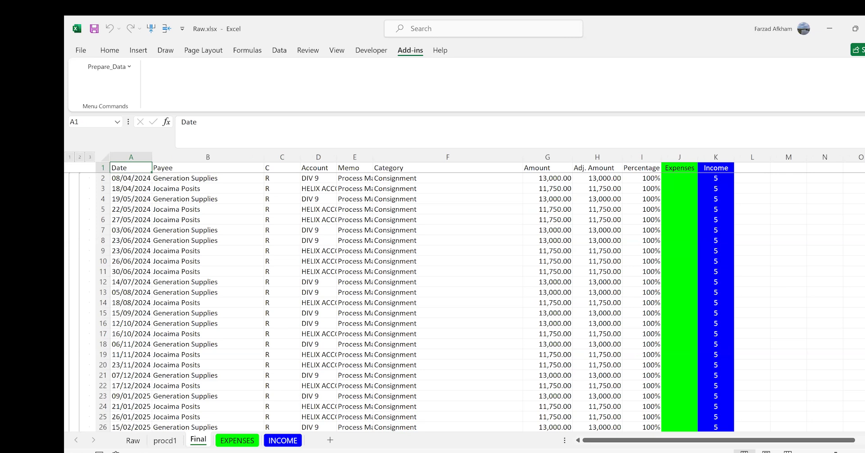
left_click_drag(864, 168, 864, 179)
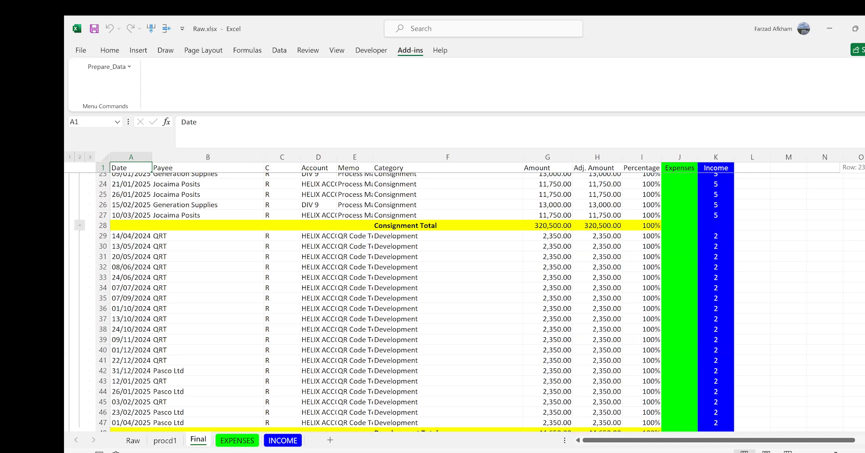
left_click_drag(864, 179, 864, 181)
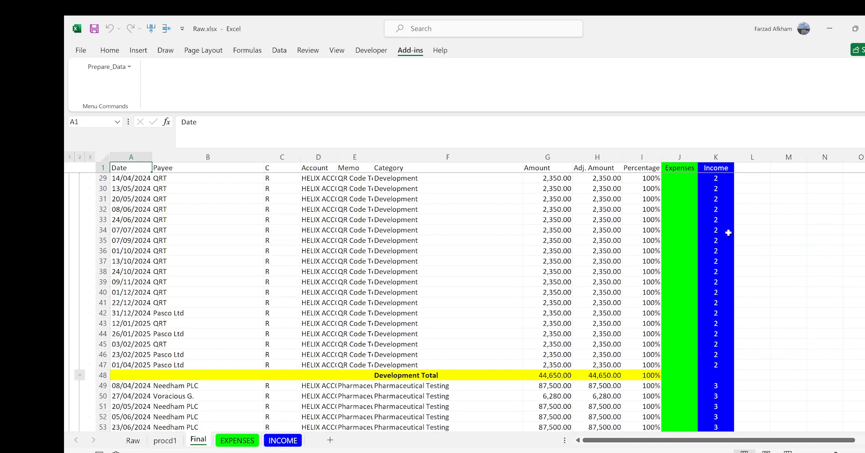
left_click_drag(864, 185, 864, 200)
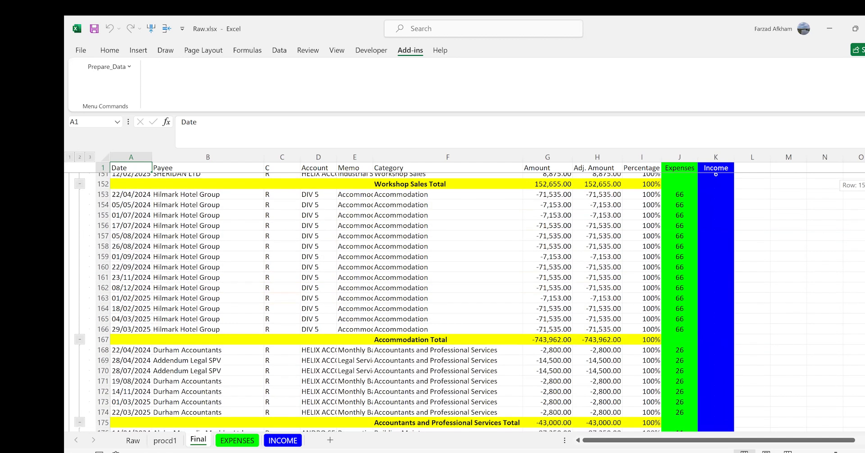
left_click_drag(864, 200, 864, 202)
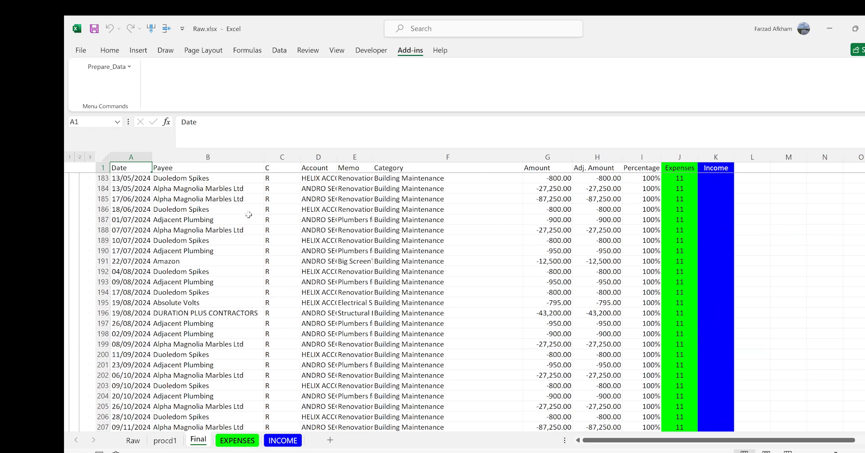
Review the category totals on the EXPENSES sheet and the revenue stream totals on the INCOME sheet
key("ctrl+Page_Down")
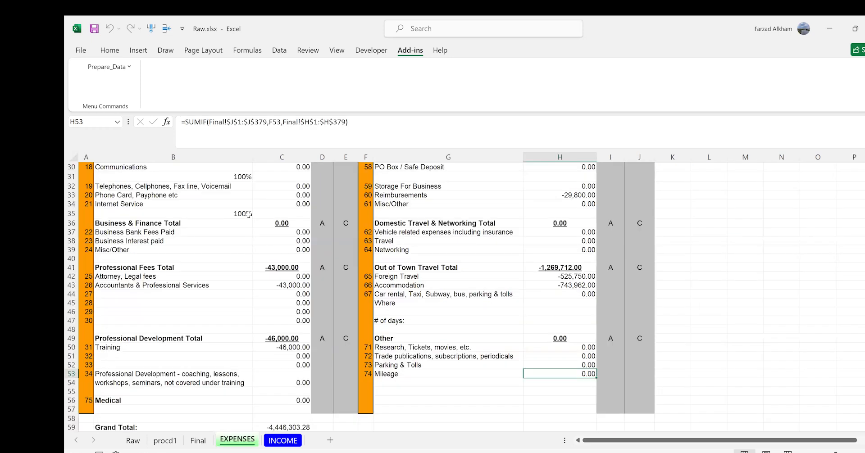
scroll(248, 214, "up", 7)
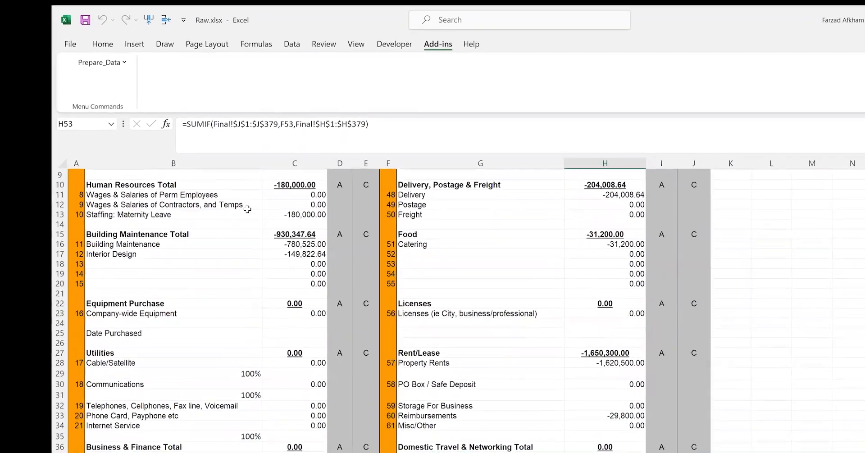
scroll(248, 209, "up", 1)
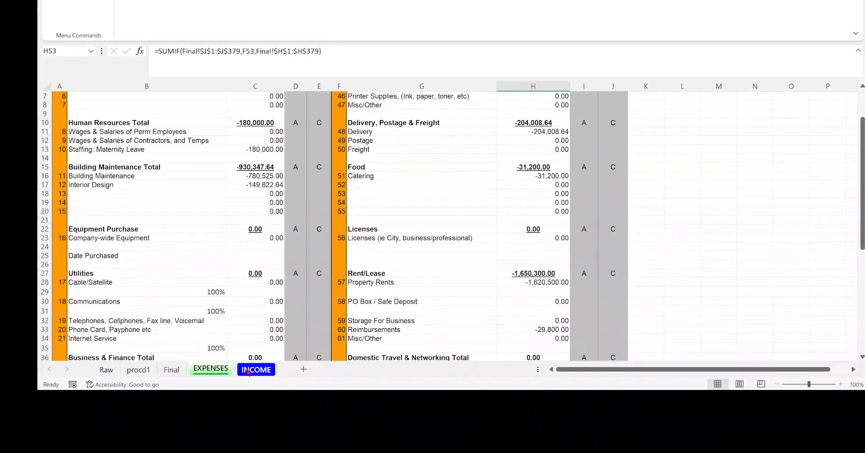
left_click(255, 370)
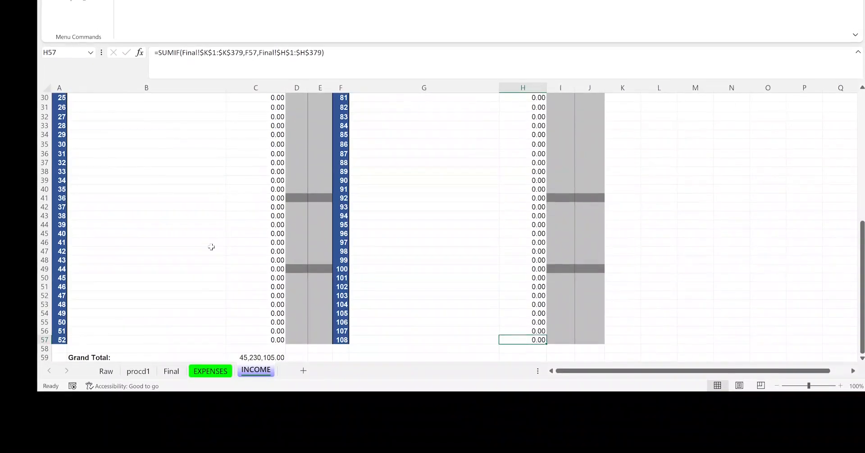
scroll(211, 247, "up", 10)
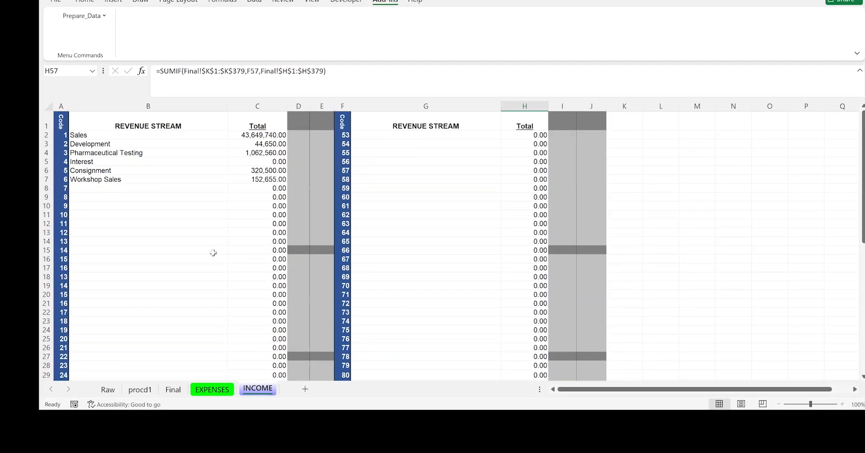
Check the Final sheet's grand total row and inspect the Staffing: Maternity Leave and Interior Design total formulas on the EXPENSES sheet
left_click(172, 391)
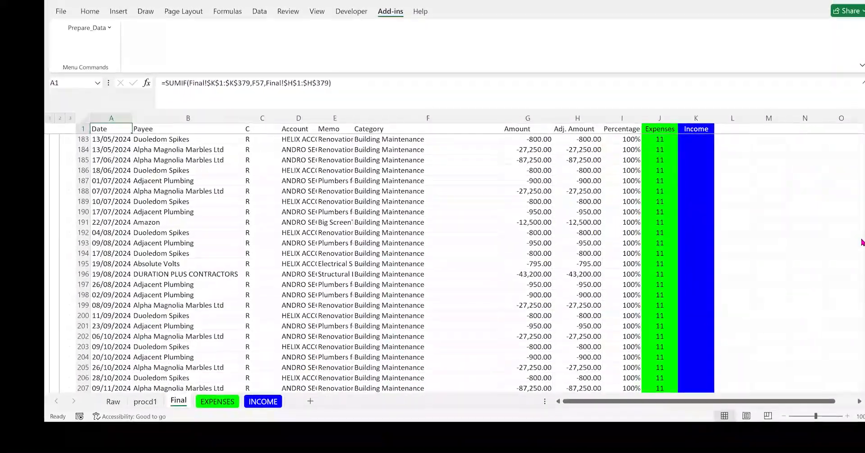
left_click_drag(864, 353, 864, 382)
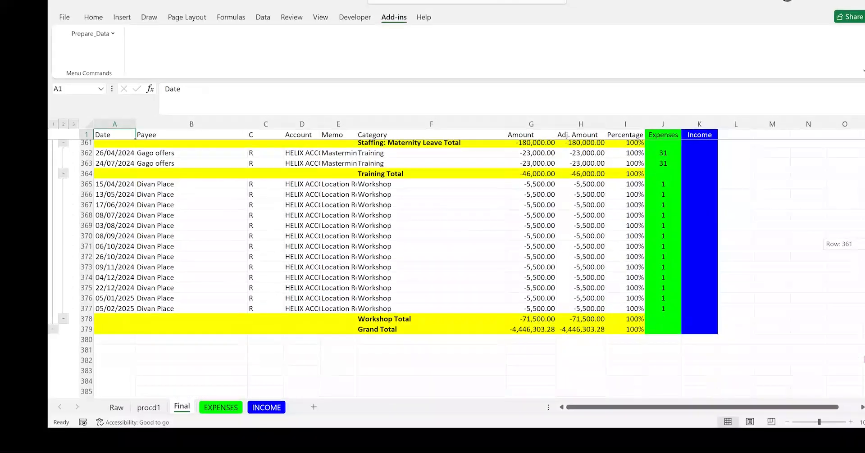
scroll(404, 255, "down", 3)
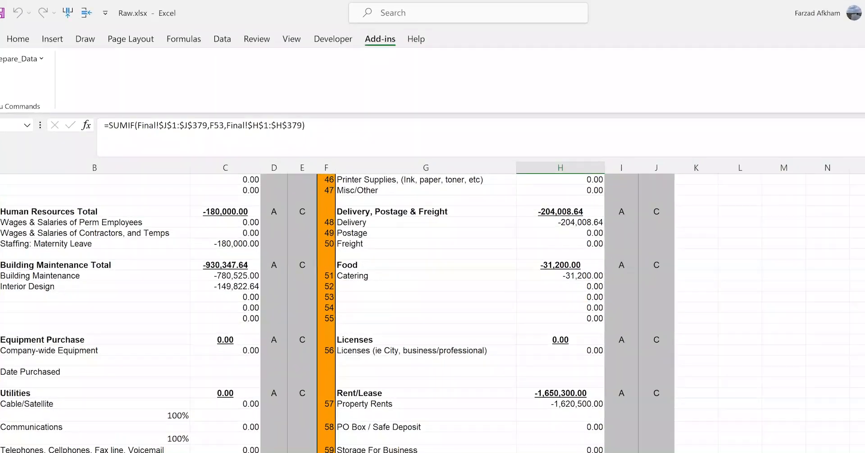
left_click(237, 244)
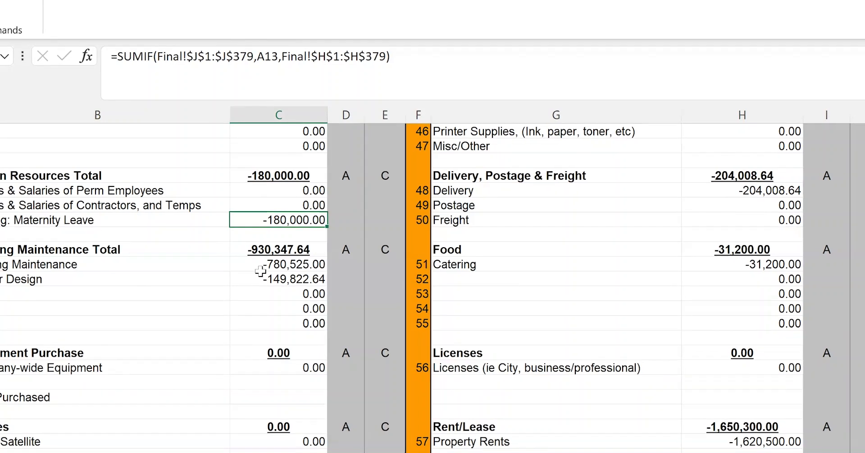
left_click(266, 279)
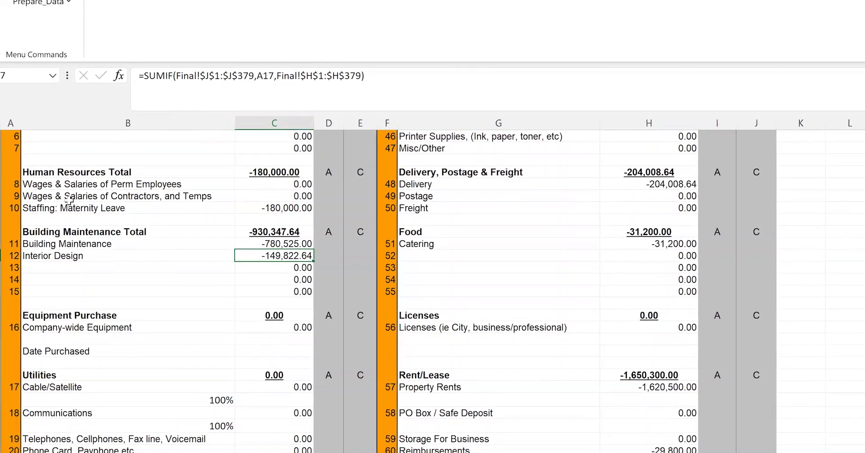
scroll(9, 187, "up", 3)
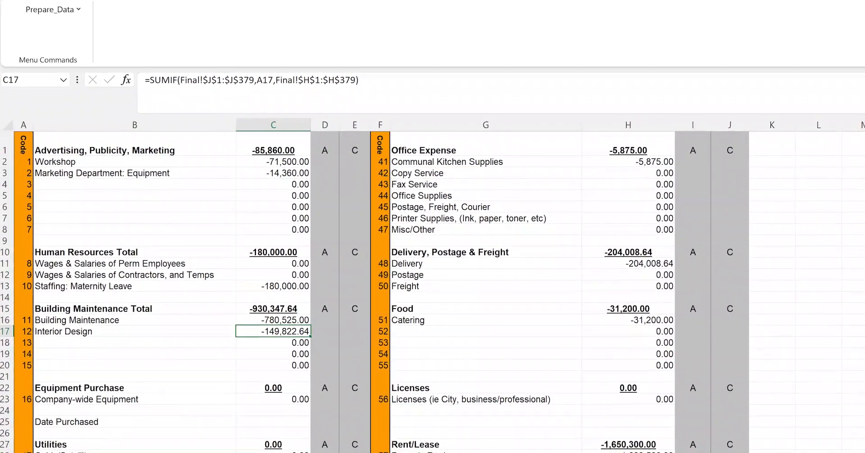
Compare the INCOME revenue streams and the EXPENSES Property Rents total with the category rows on the Final sheet
key("ctrl+Page_Down")
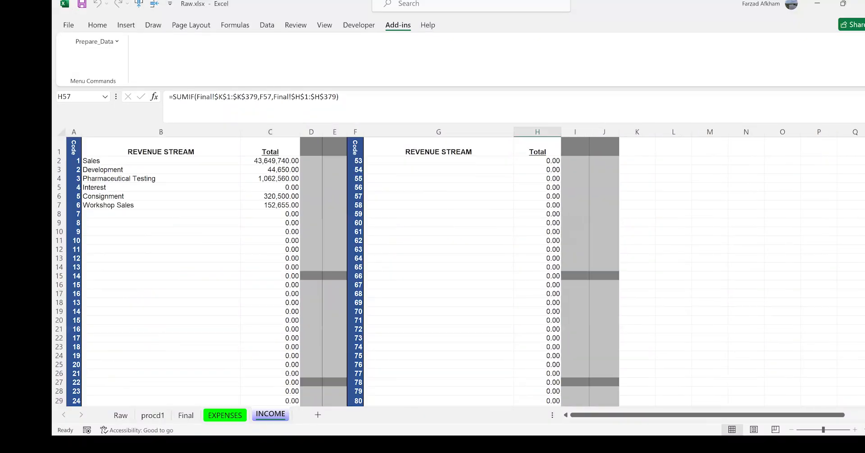
left_click(186, 415)
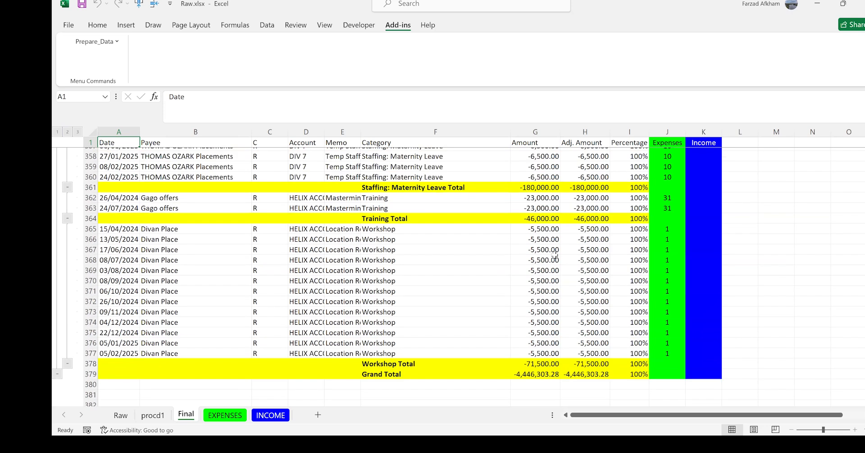
scroll(555, 256, "up", 3)
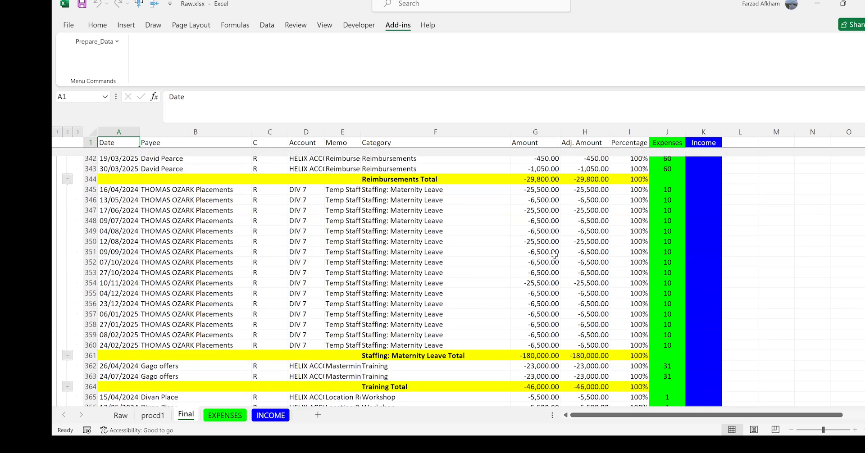
scroll(555, 255, "up", 9)
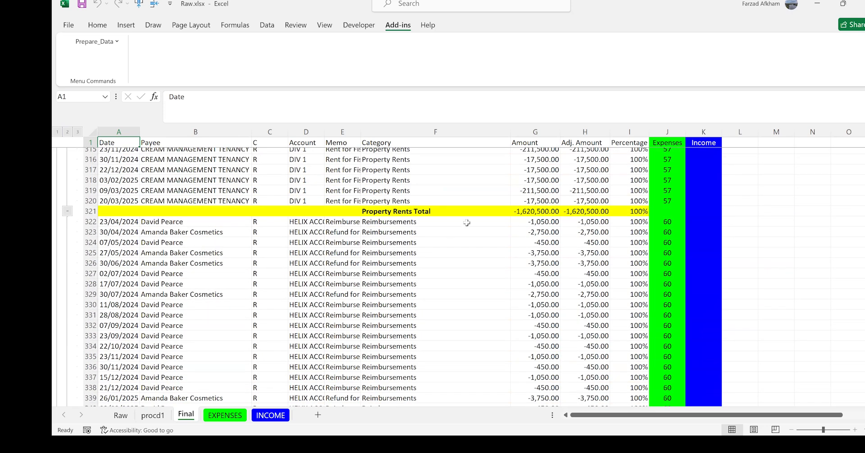
scroll(506, 224, "up", 1)
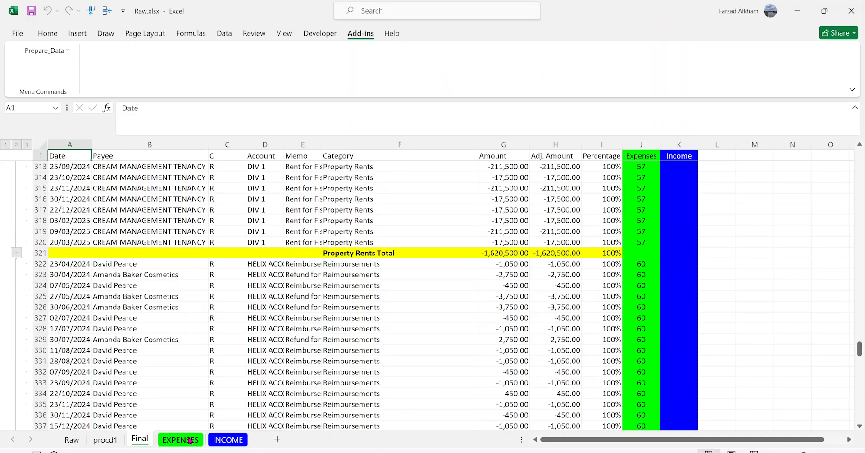
left_click(190, 440)
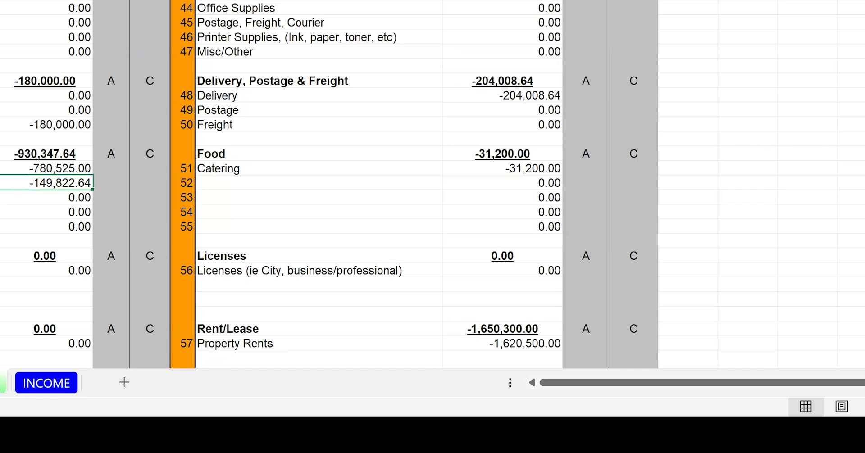
left_click(1, 383)
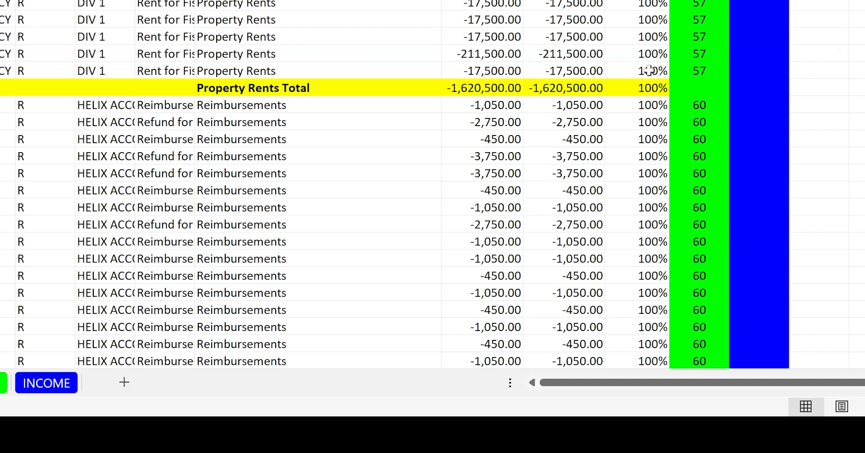
Set the percentage of the last Property Rents transaction on the Final sheet to 0% and check the Rent/Lease total on EXPENSES
left_click(238, 71)
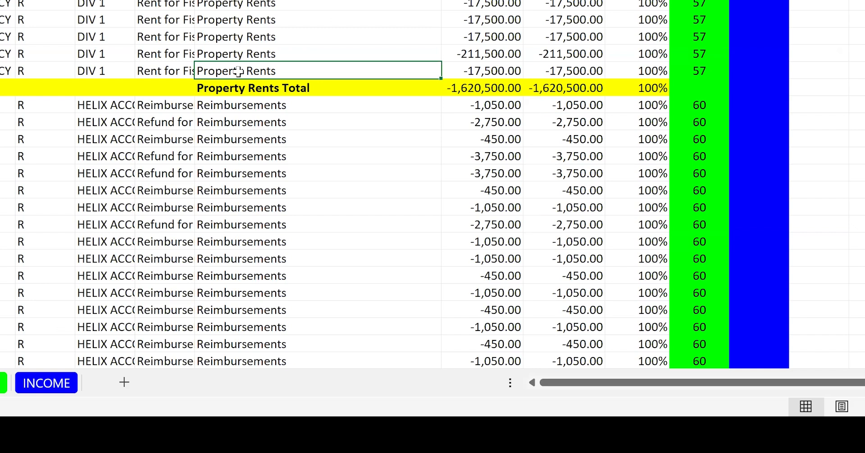
left_click(648, 69)
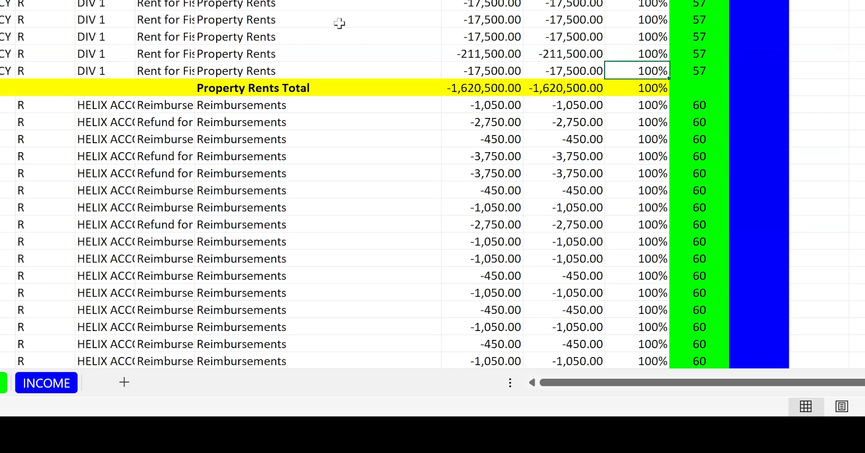
type("0")
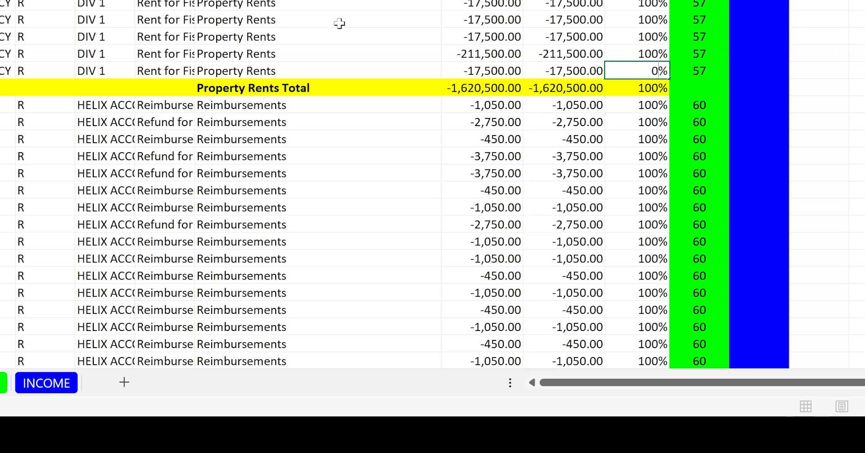
key("Return")
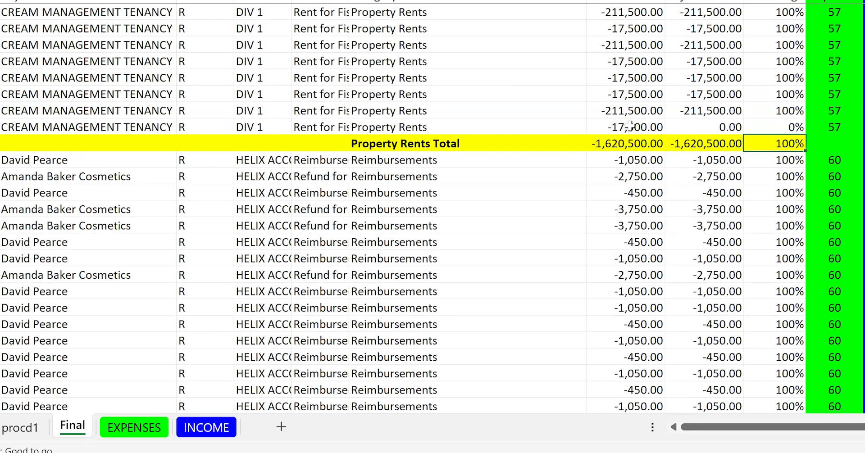
left_click(130, 429)
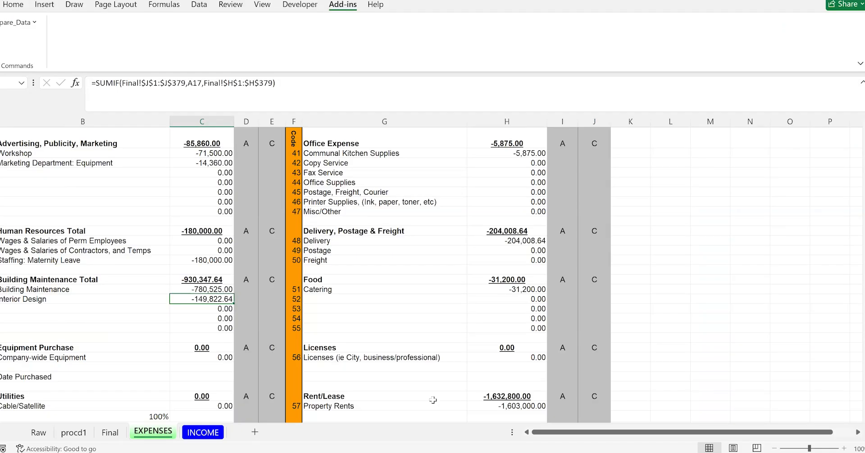
View the INCOME sheet and set the percentage of the 20/12/2024 Sales transaction on the Final sheet to 50%
left_click(204, 432)
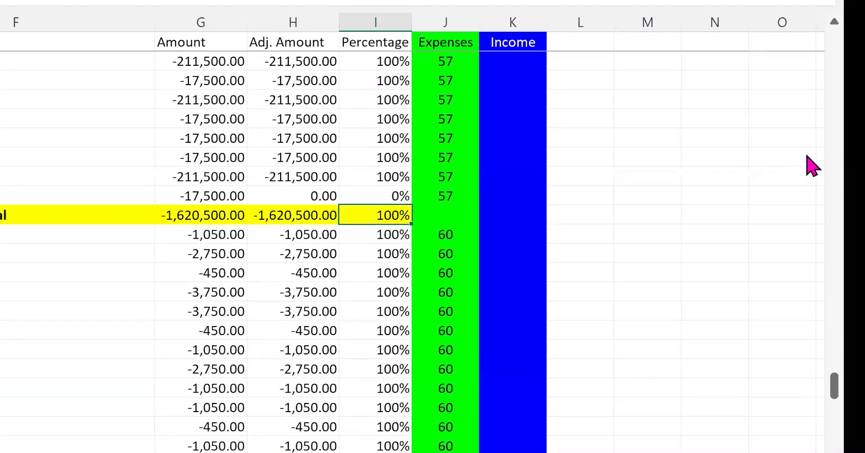
left_click_drag(835, 386, 806, 156)
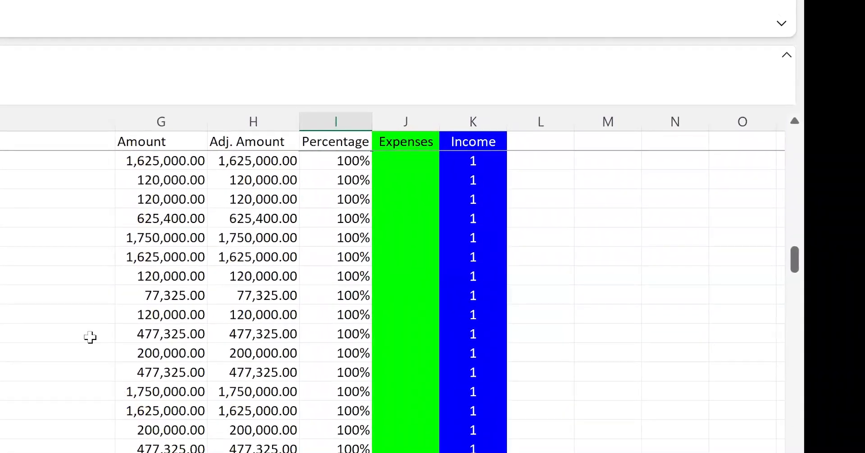
scroll(75, 312, "up", 2)
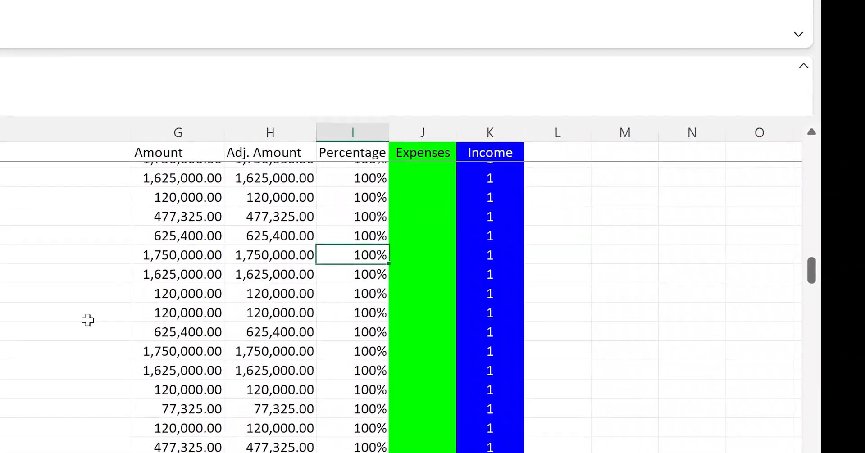
type("50%")
key("Return")
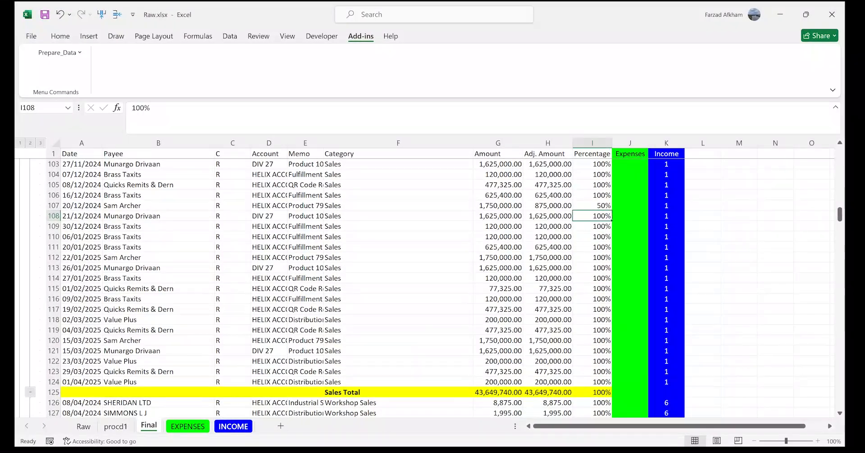
Check the Sales total on the INCOME sheet, then return to the Sales transactions on the Final sheet
left_click(233, 426)
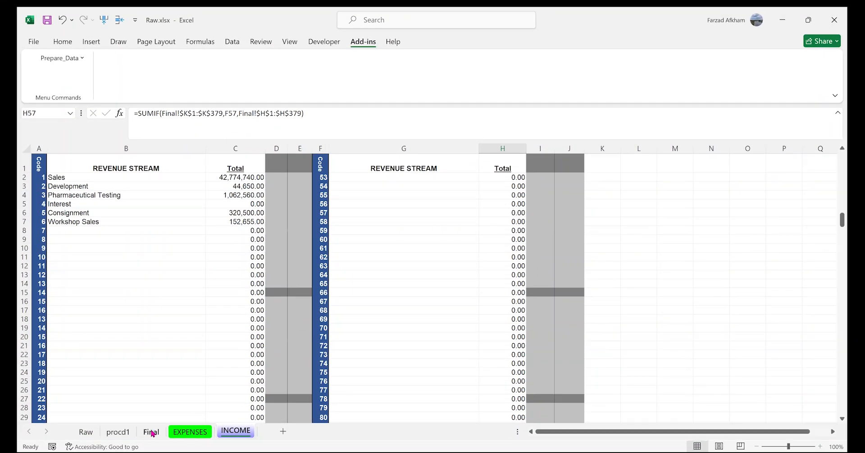
left_click(151, 432)
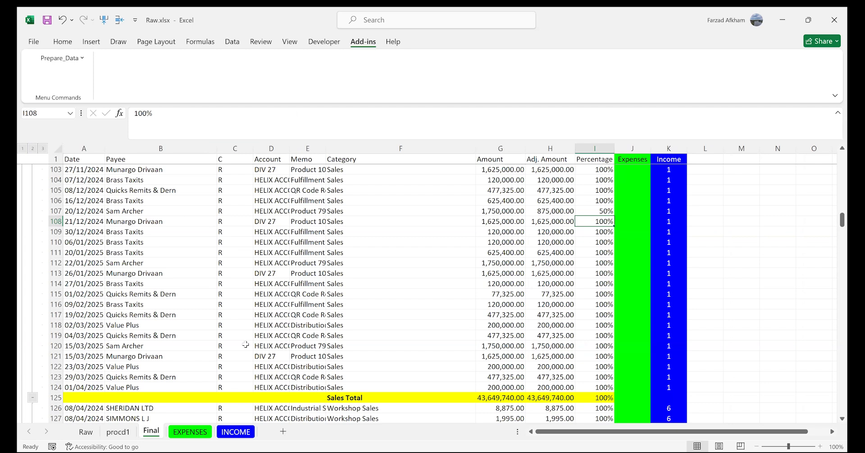
Delete the INCOME, EXPENSES, Final and procd1 sheets together, keeping only the Raw sheet
left_click(236, 432)
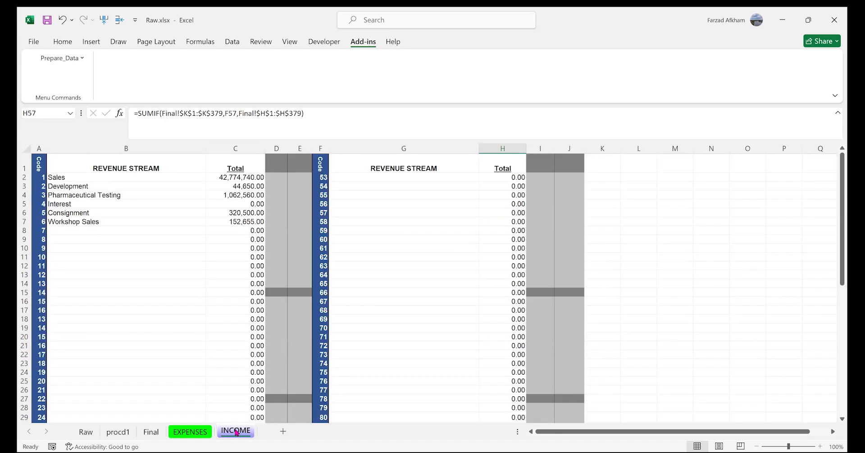
left_click(192, 434, "ctrl")
left_click(152, 433, "ctrl")
left_click(122, 434, "ctrl")
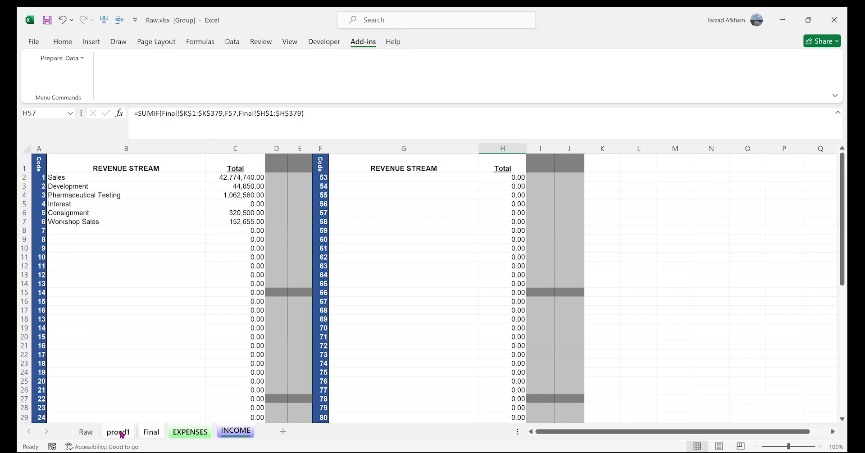
right_click(121, 434)
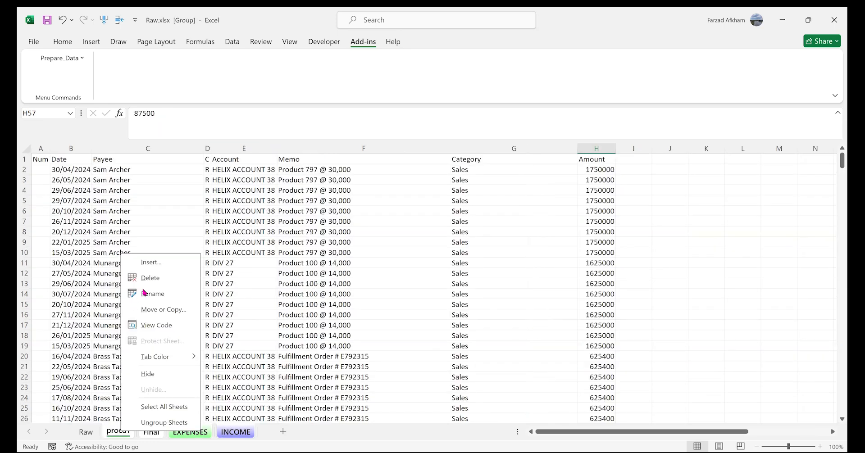
left_click(149, 278)
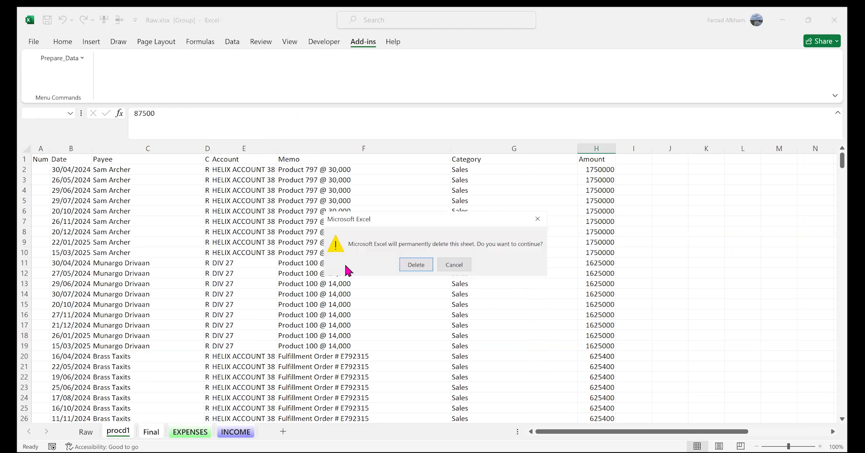
left_click(407, 262)
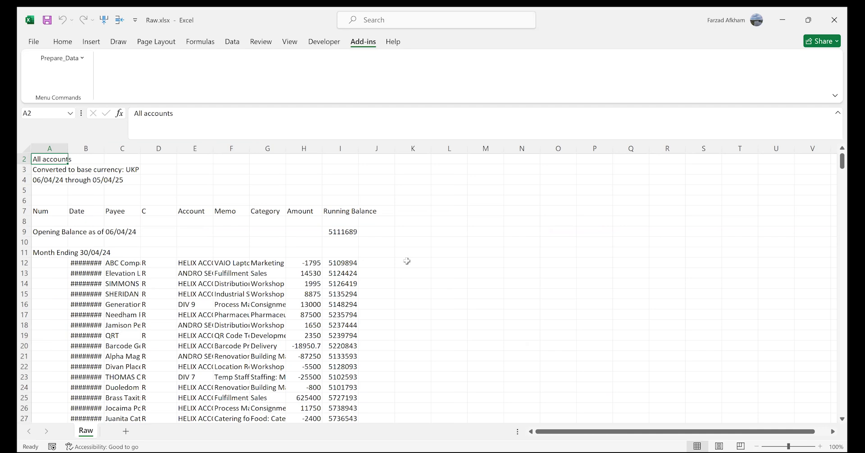
Run all Prepare_Data steps on the Raw sheet, confirming that the workbook and sheet are named as required
left_click(78, 61)
mouse_move(75, 73)
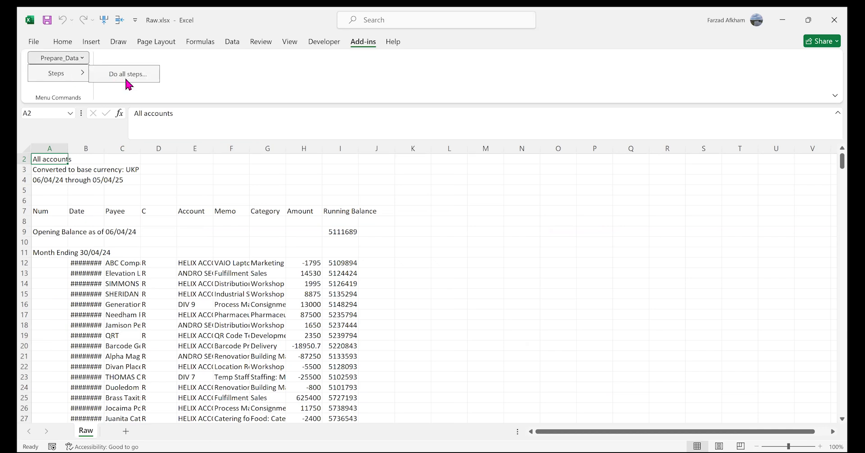
left_click(116, 75)
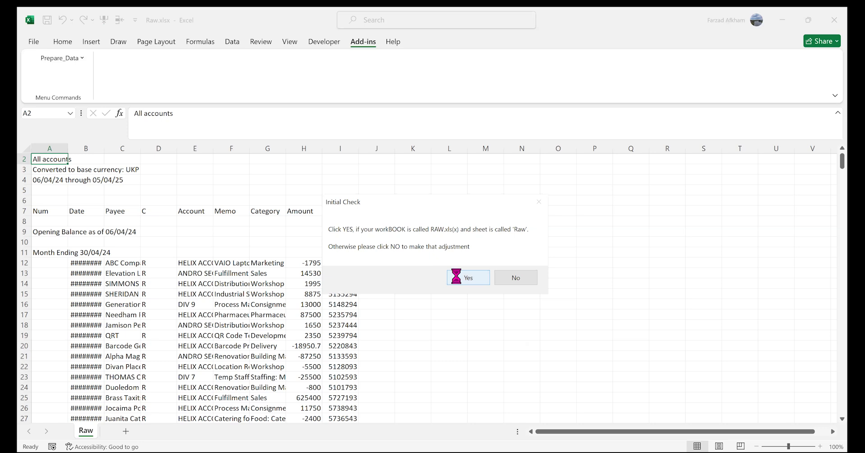
left_click(456, 277)
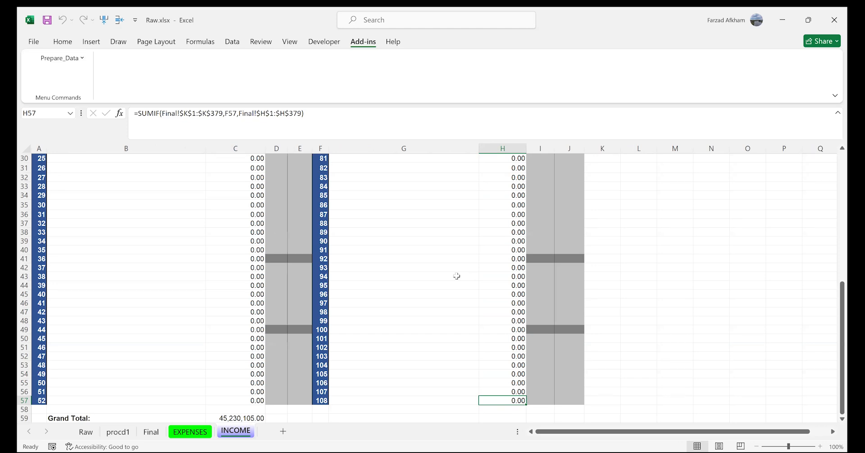
Review the original transaction rows on the Raw sheet, starting from the month ending 30/04/24
left_click(86, 433)
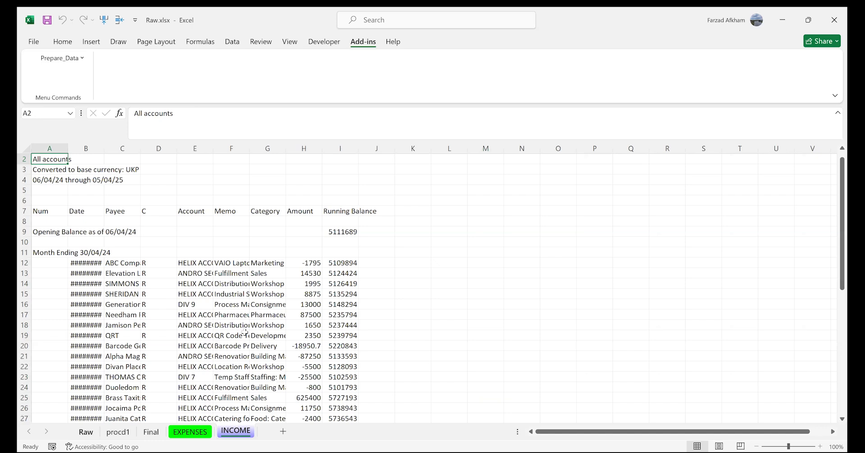
scroll(245, 333, "down", 1)
scroll(245, 333, "down", 2)
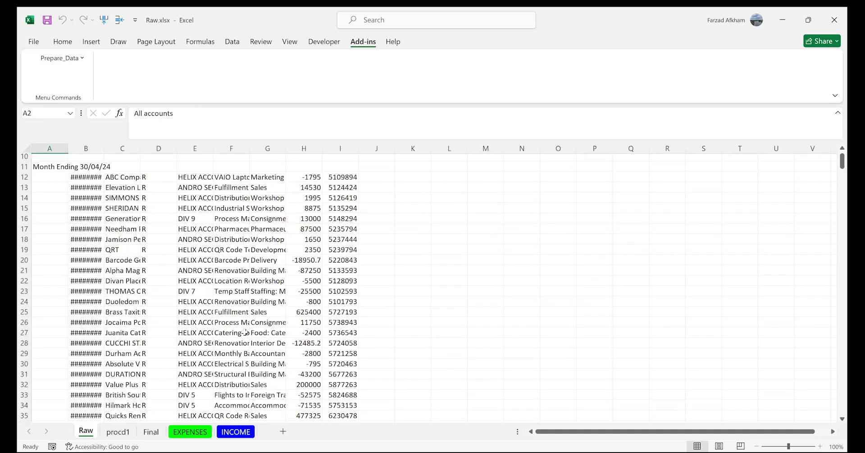
scroll(244, 333, "down", 1)
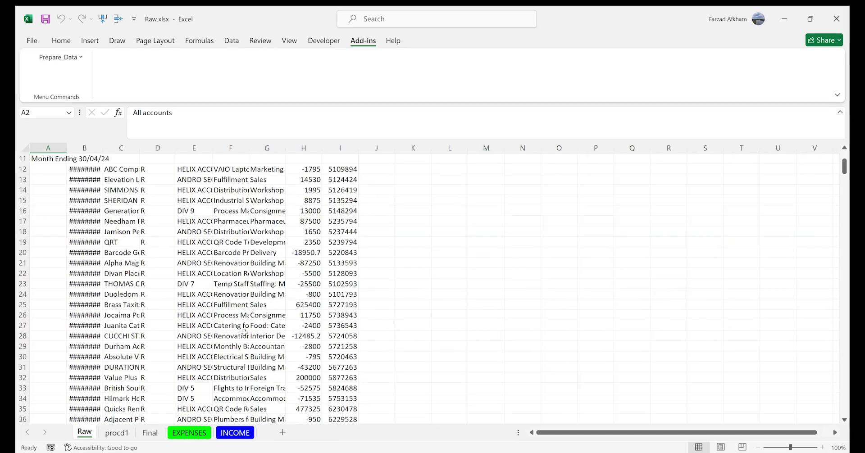